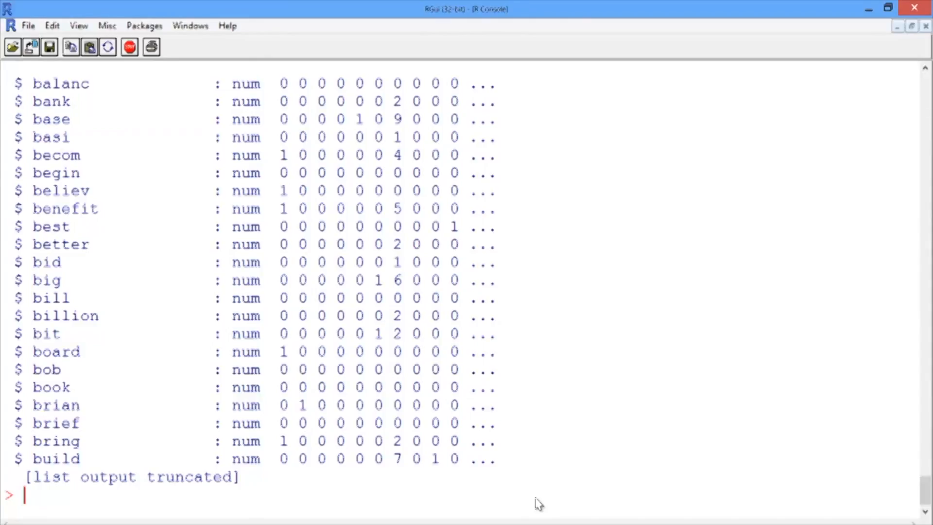
{"action": "type", "text": "library"}
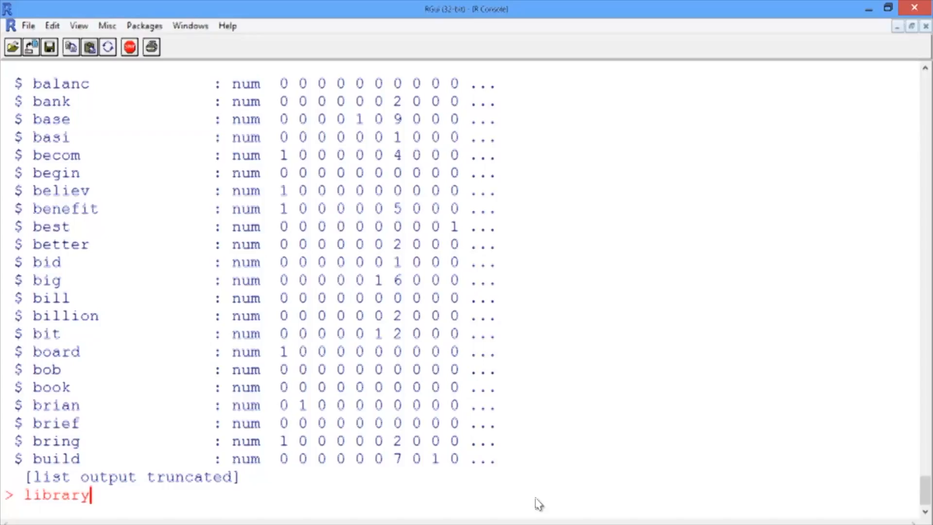
{"action": "type", "text": "(caTools)"}
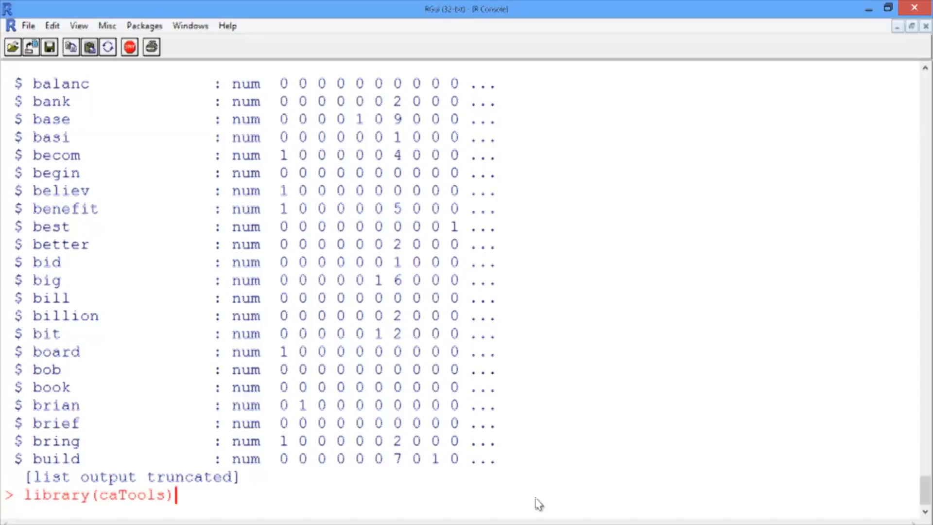
- Load the caTools package and set the random seed to 144
{"action": "key", "text": "Return"}
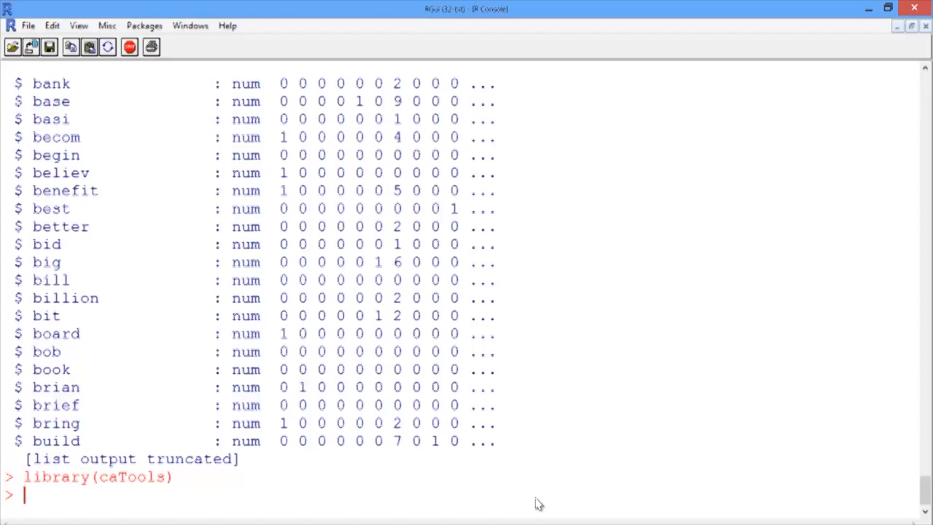
{"action": "type", "text": "set.seed("}
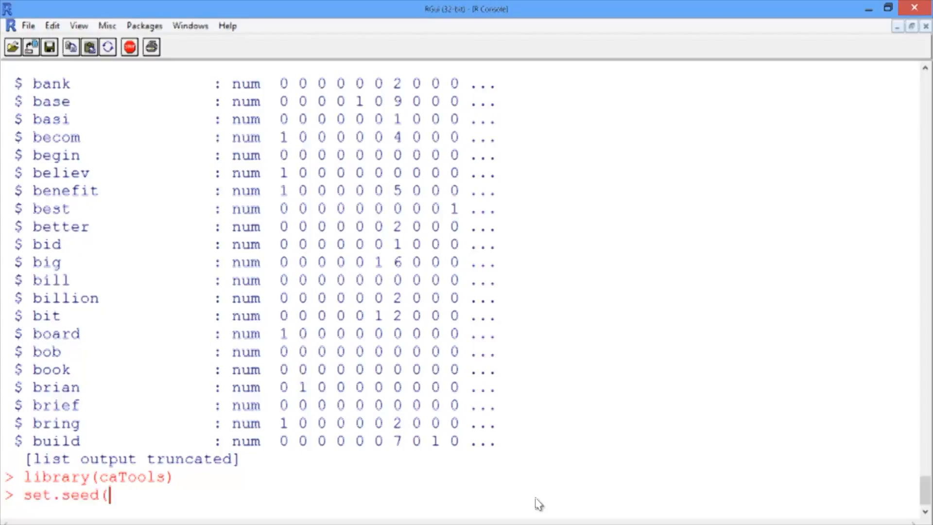
{"action": "type", "text": "144)"}
{"action": "key", "text": "Return"}
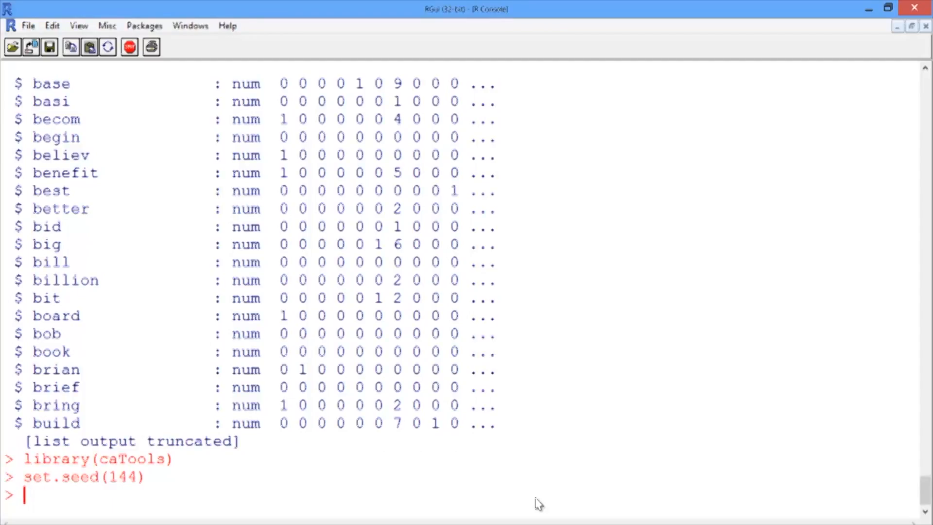
{"action": "type", "text": "spl = "}
{"action": "type", "text": "sample.sp"}
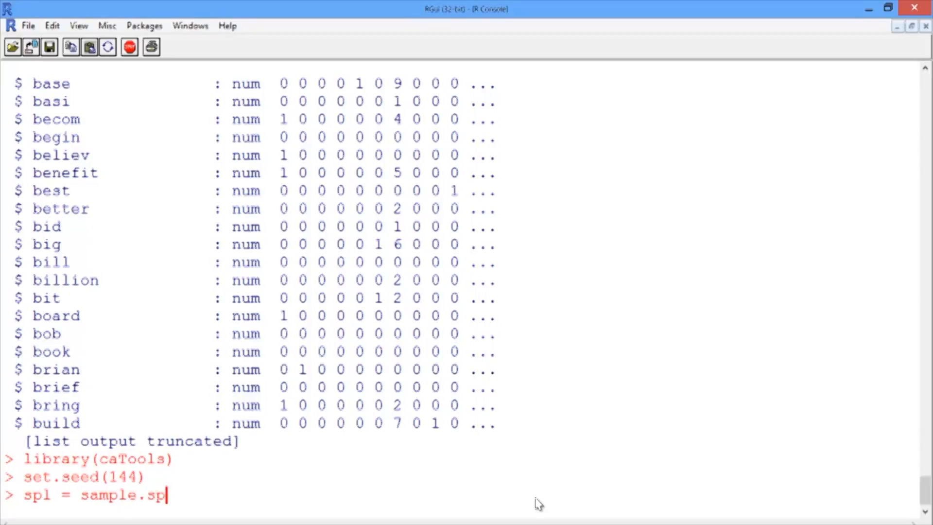
{"action": "type", "text": "lit("}
{"action": "type", "text": "lab"}
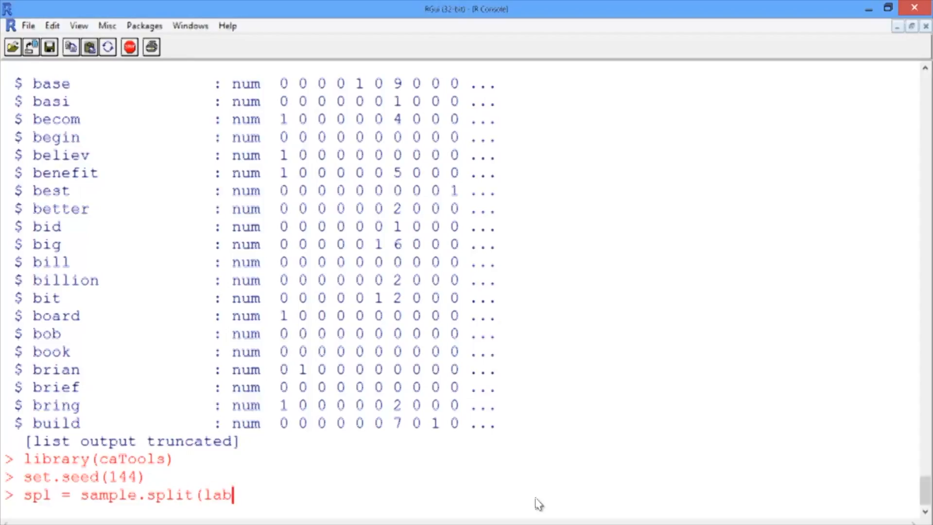
{"action": "type", "text": "eledTerms$"}
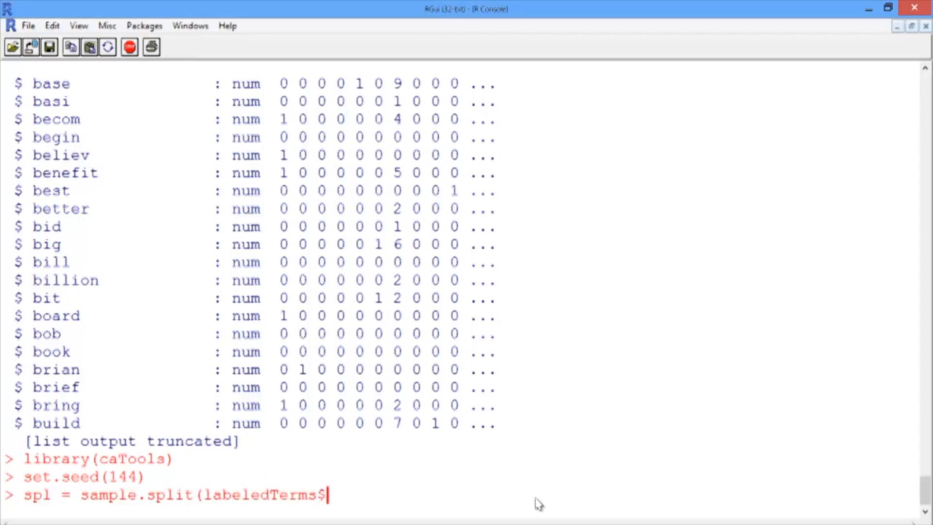
{"action": "type", "text": "responsive, "}
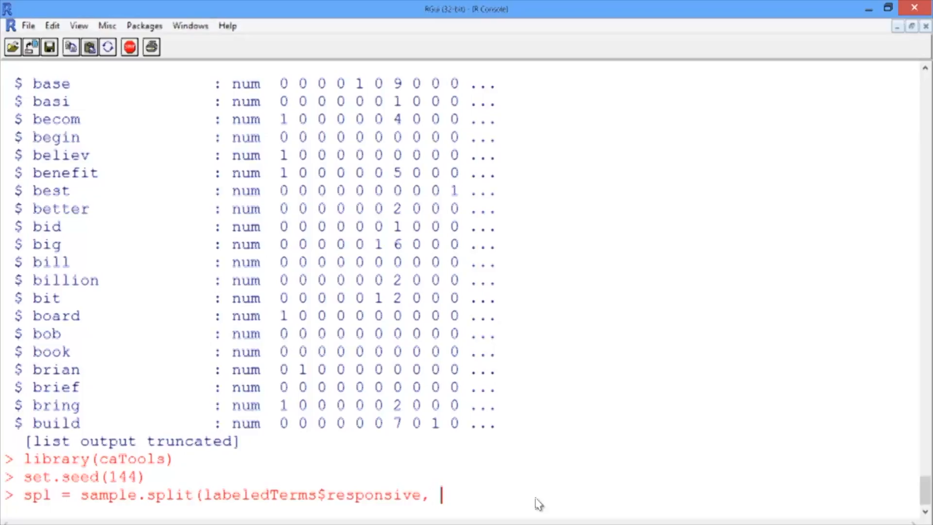
{"action": "type", "text": "0"}
{"action": "type", "text": ".7)"}
- Split labeledTerms$responsive at 0.7 with sample.split, then subset into train and test
{"action": "key", "text": "Return"}
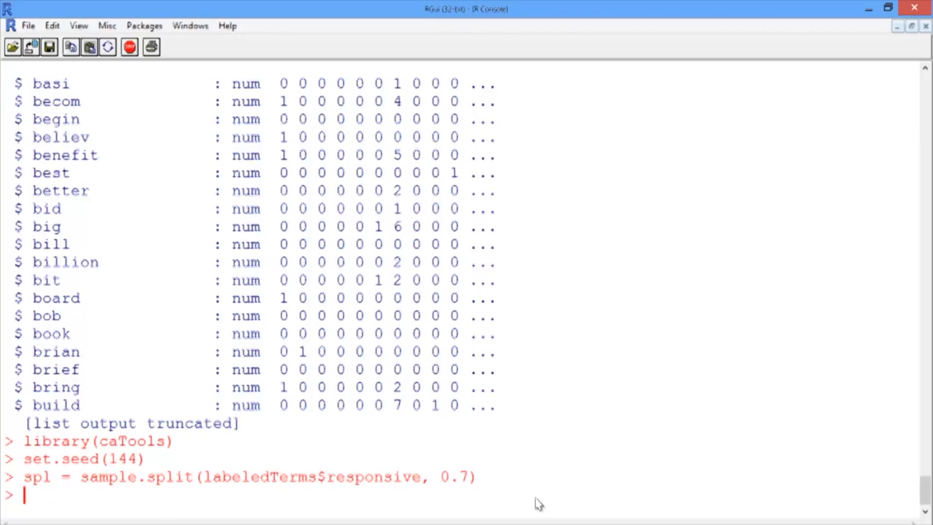
{"action": "type", "text": "tr"}
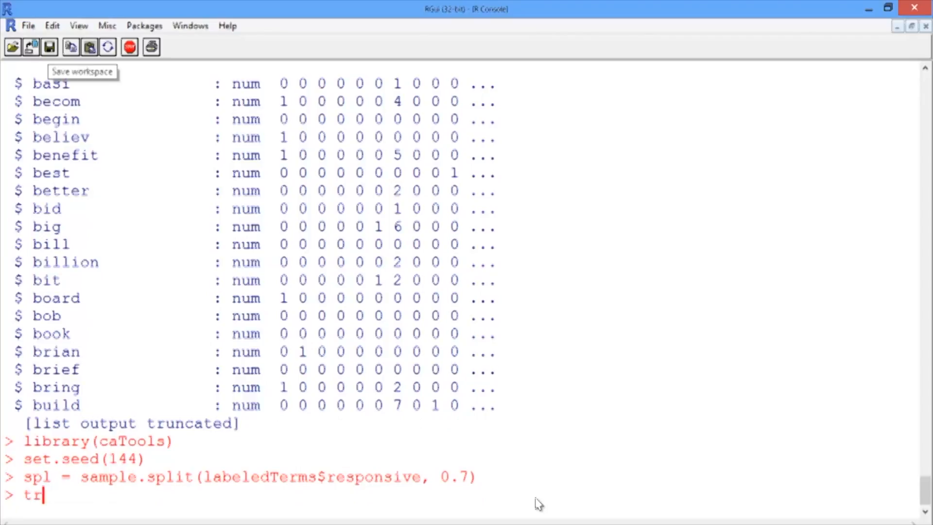
{"action": "type", "text": "ain = s"}
{"action": "type", "text": "ubset(labe"}
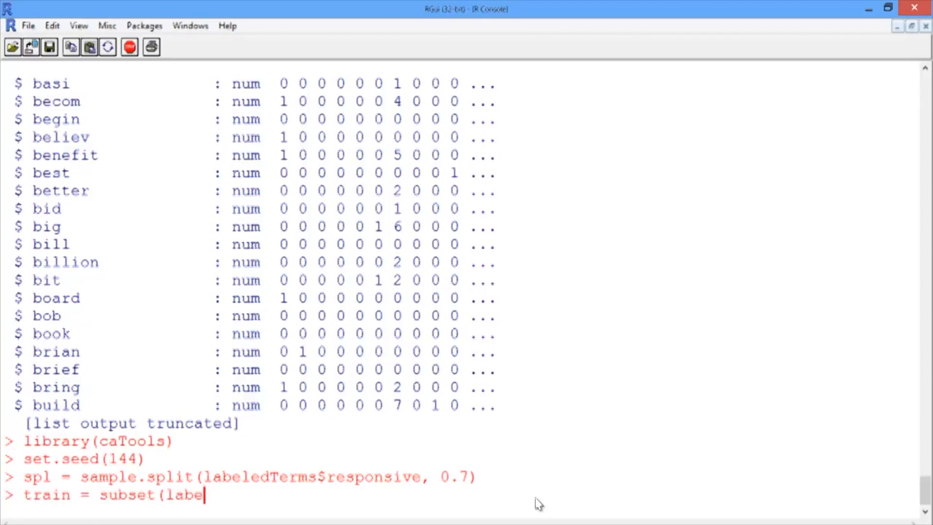
{"action": "type", "text": "ledTerms"}
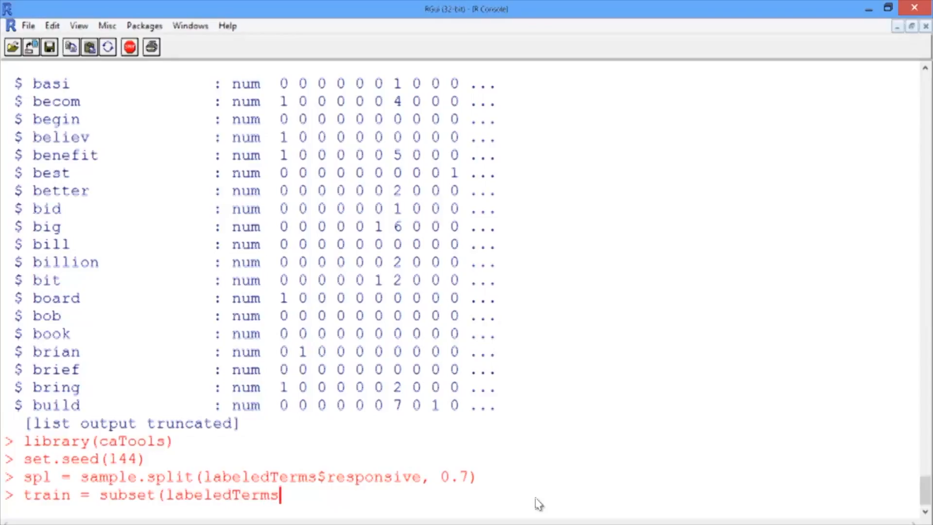
{"action": "type", "text": ", spl == TRU"}
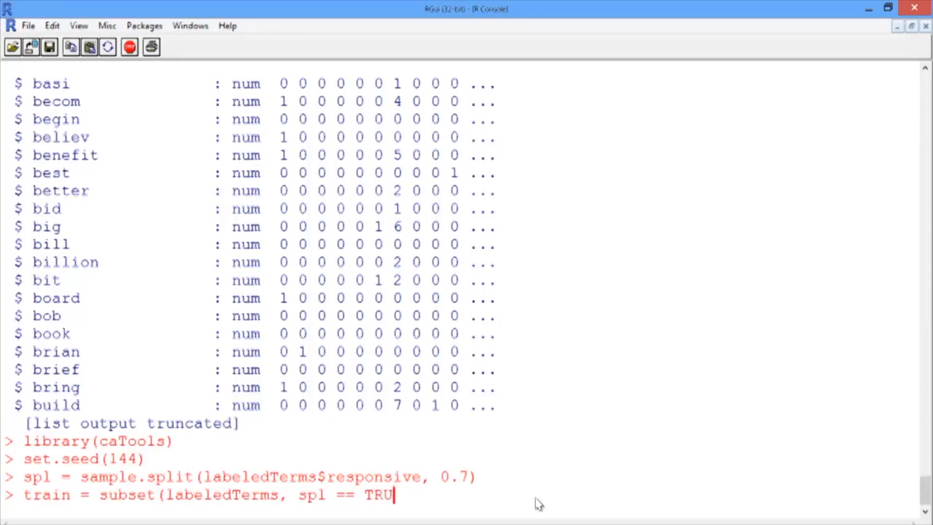
{"action": "type", "text": "E)"}
{"action": "key", "text": "Return"}
{"action": "type", "text": "test = "}
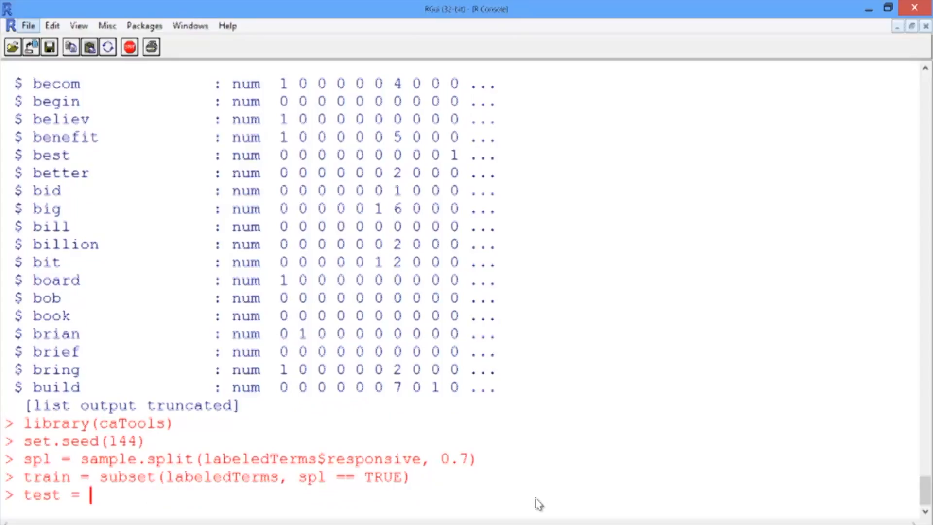
{"action": "type", "text": "subset(lab"}
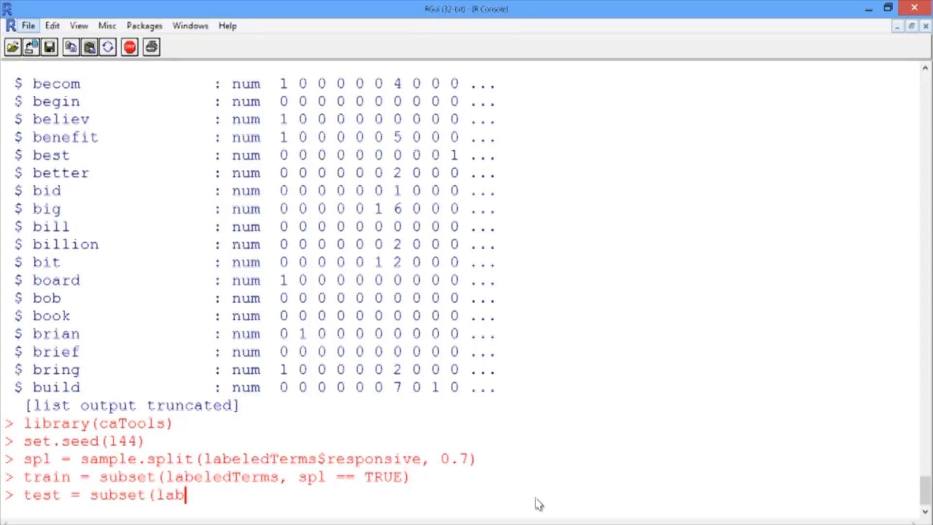
{"action": "type", "text": "eledTerm"}
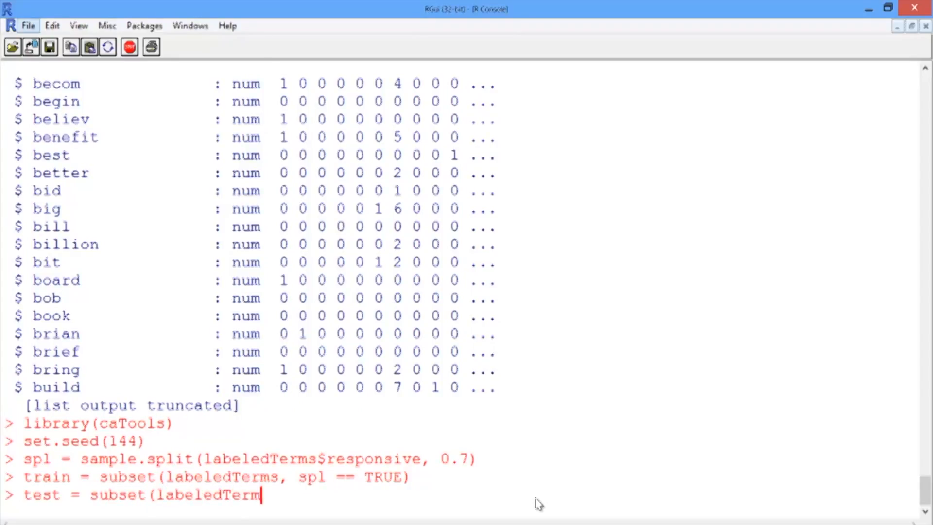
{"action": "type", "text": "s, spl == FAL"}
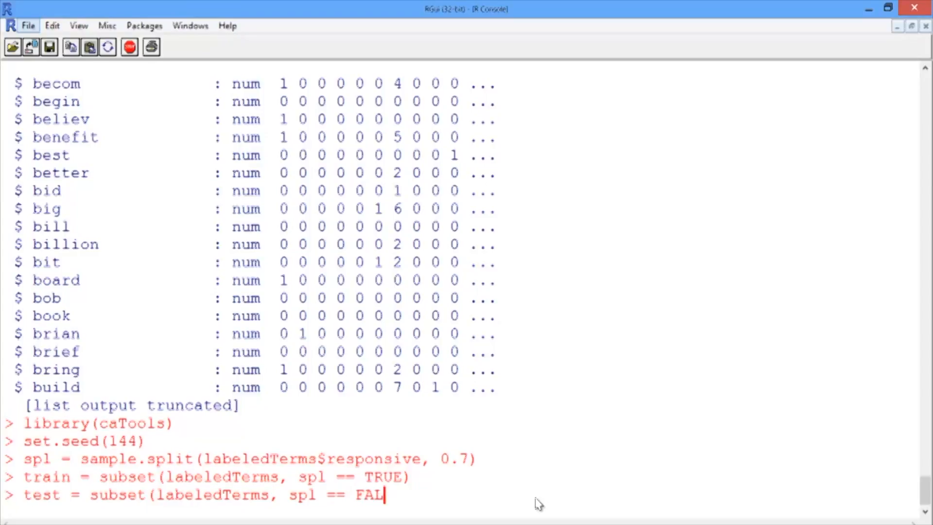
{"action": "type", "text": "SE)"}
{"action": "key", "text": "Return"}
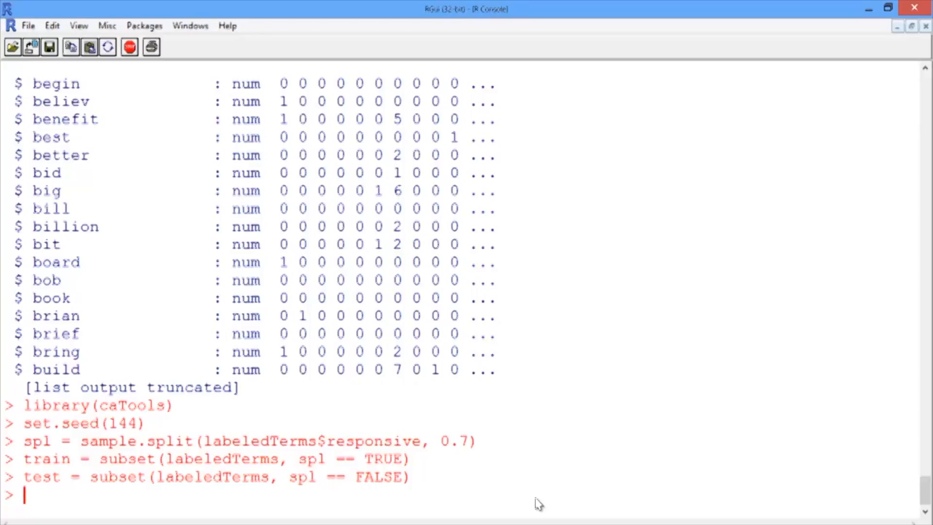
{"action": "type", "text": "library("}
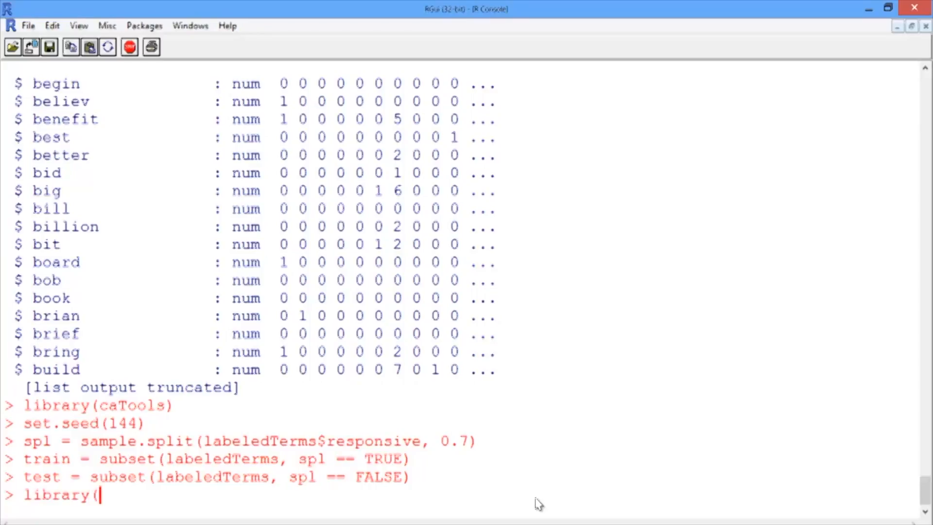
{"action": "type", "text": "rpart)"}
- Load the rpart and rpart.plot packages for decision trees
{"action": "key", "text": "Return"}
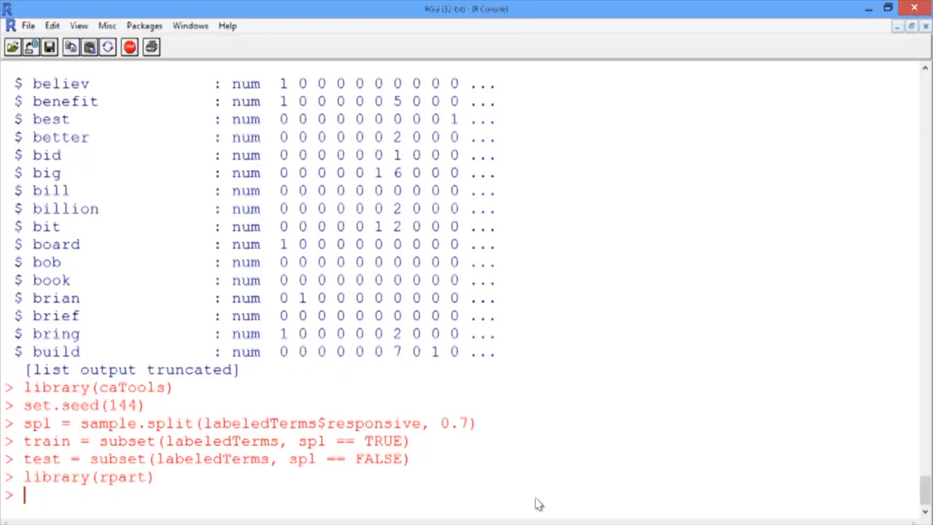
{"action": "type", "text": "library("}
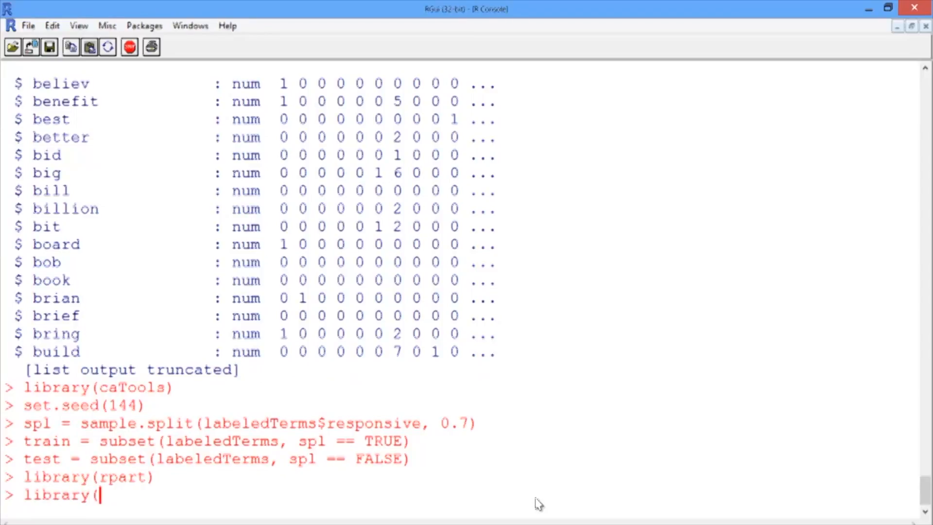
{"action": "type", "text": "rpart"}
{"action": "type", "text": ".plot"}
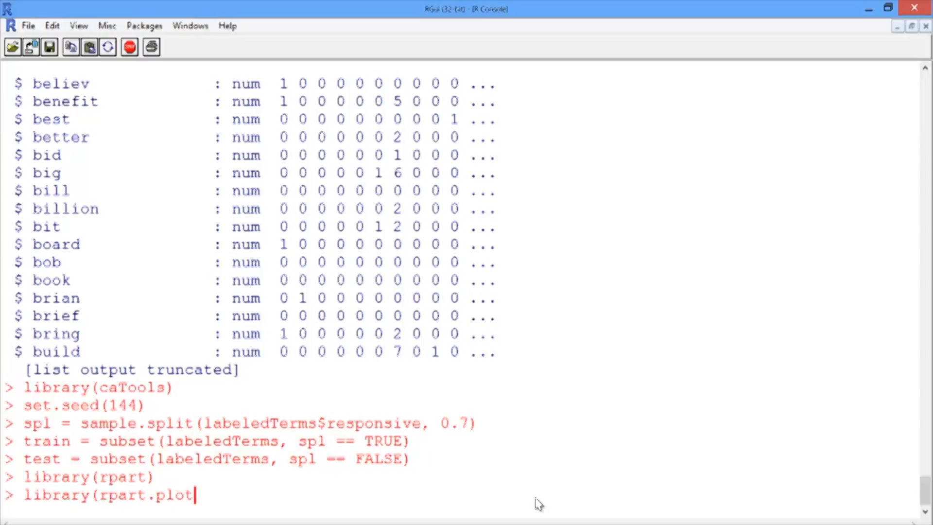
{"action": "type", "text": ")"}
{"action": "key", "text": "Return"}
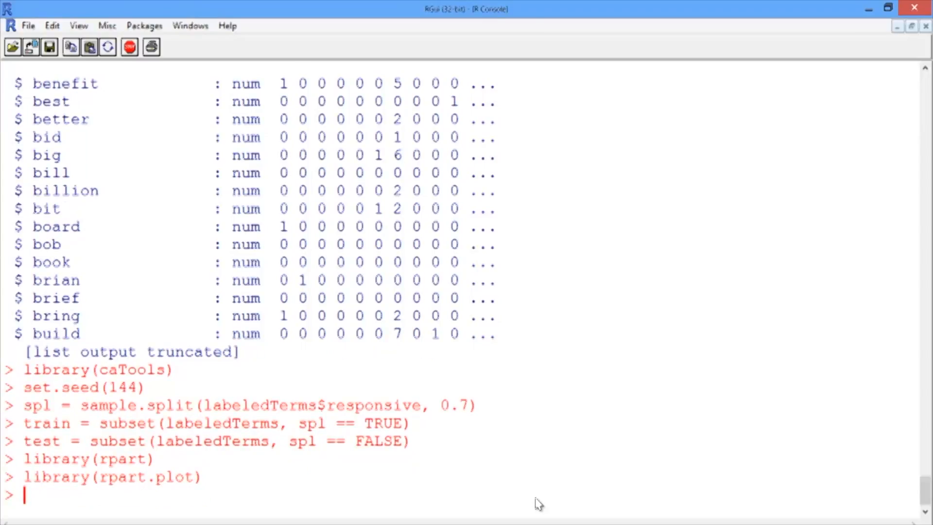
{"action": "type", "text": "email"}
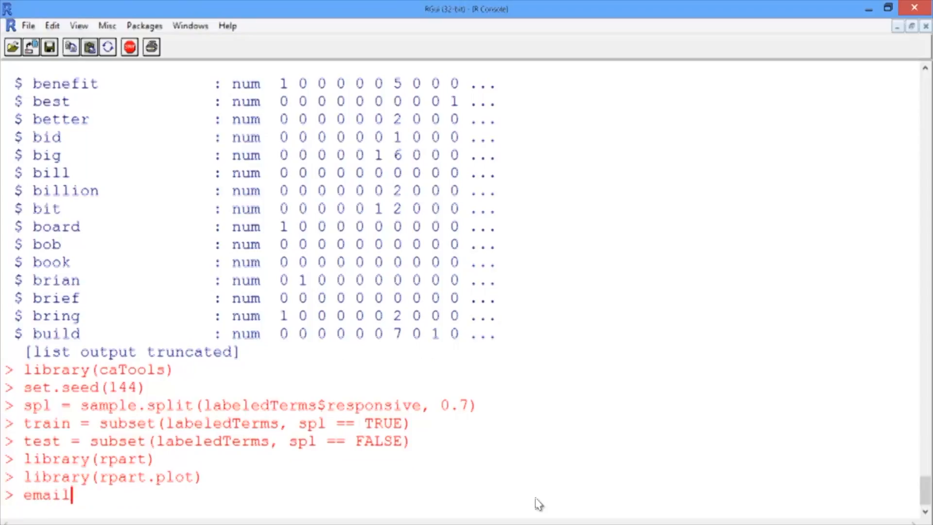
{"action": "type", "text": "CART"}
{"action": "type", "text": " = rpart("}
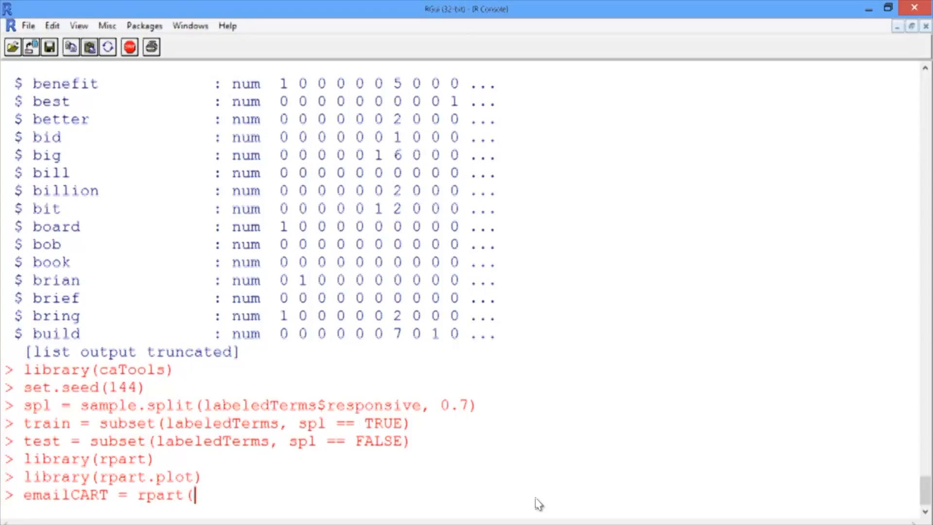
{"action": "type", "text": "responsive"}
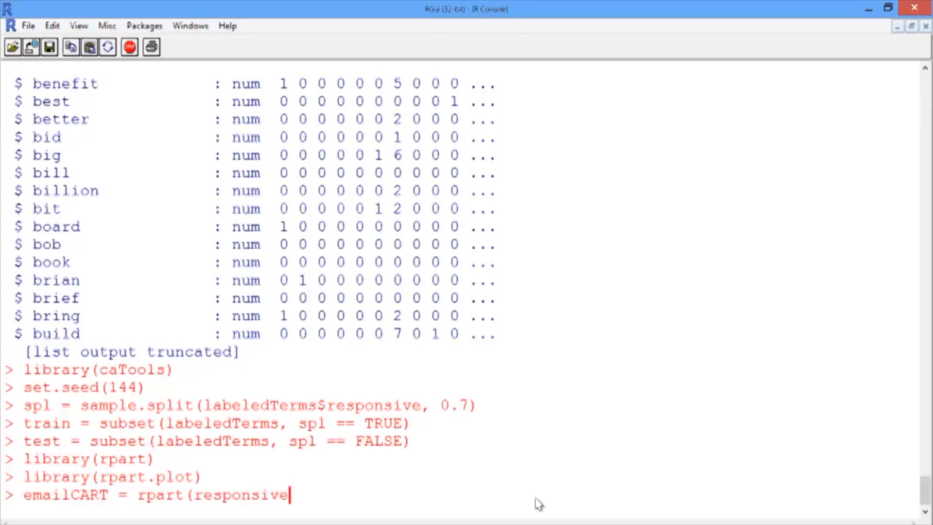
{"action": "type", "text": "~."}
{"action": "type", "text": ", "}
{"action": "type", "text": "data=train, "}
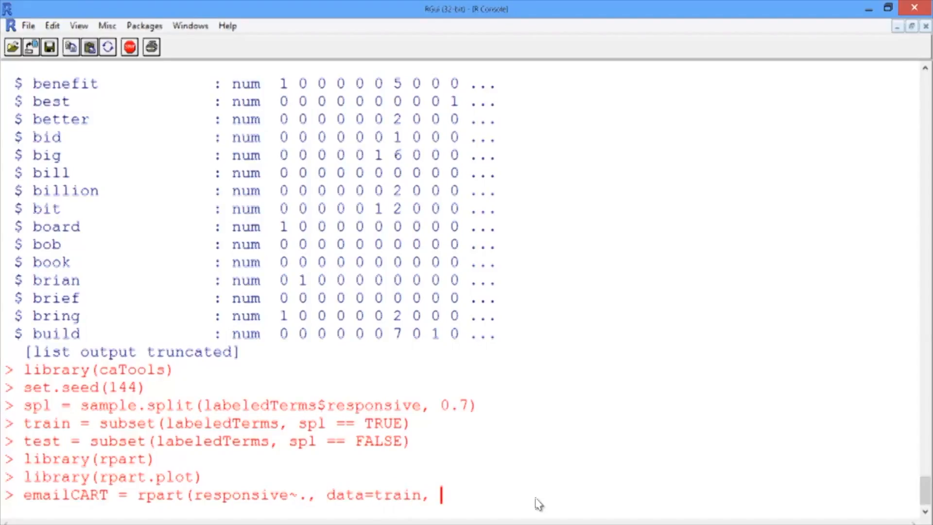
{"action": "type", "text": "method=\"cl"}
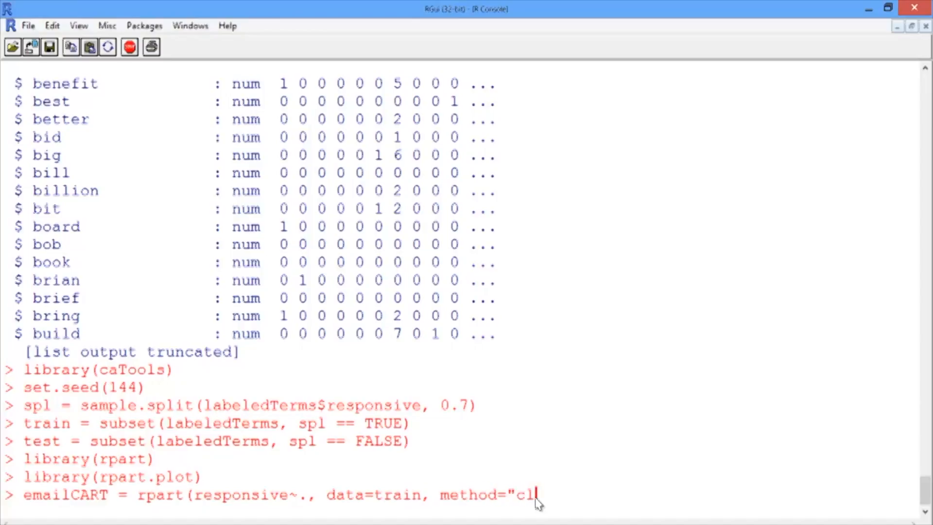
{"action": "type", "text": "ass\")"}
- Train emailCART as rpart(responsive~., data=train, method="class") and plot it with prp
{"action": "key", "text": "Return"}
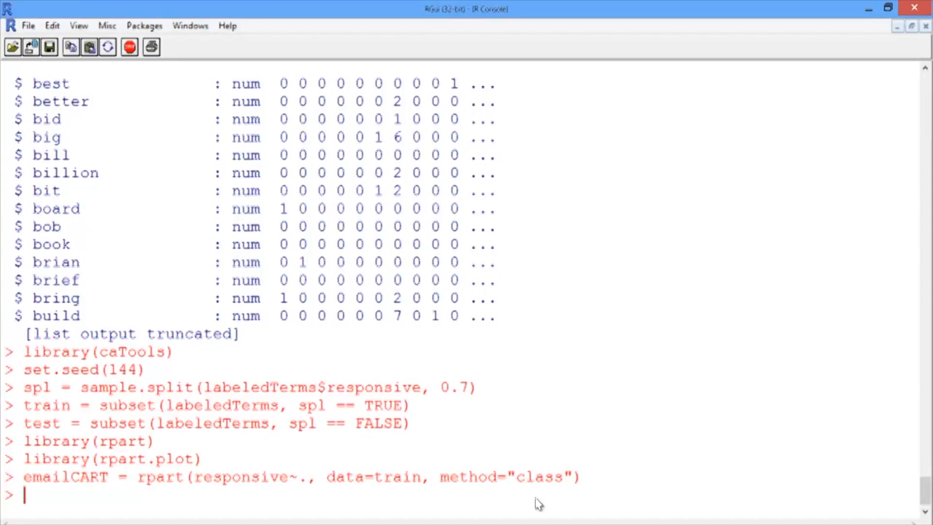
{"action": "type", "text": "prp("}
{"action": "type", "text": "emailC"}
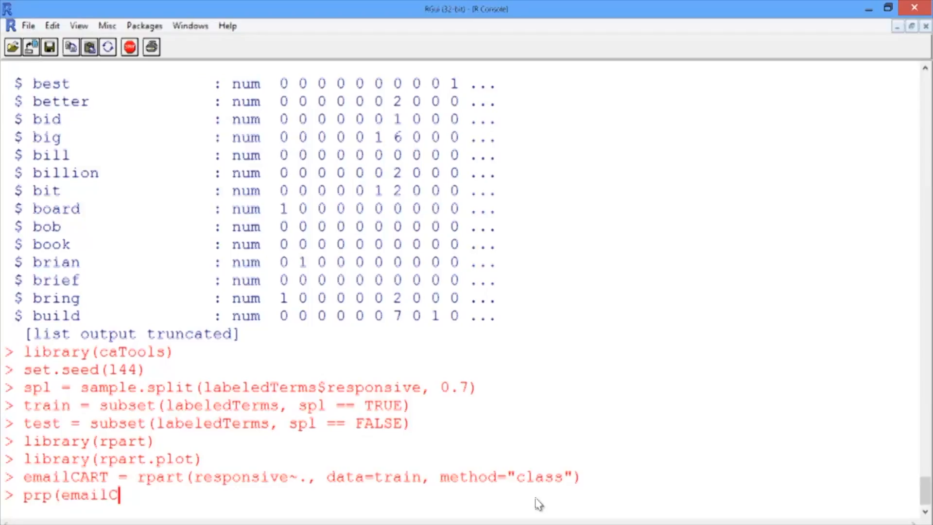
{"action": "type", "text": "ART)"}
{"action": "key", "text": "Return"}
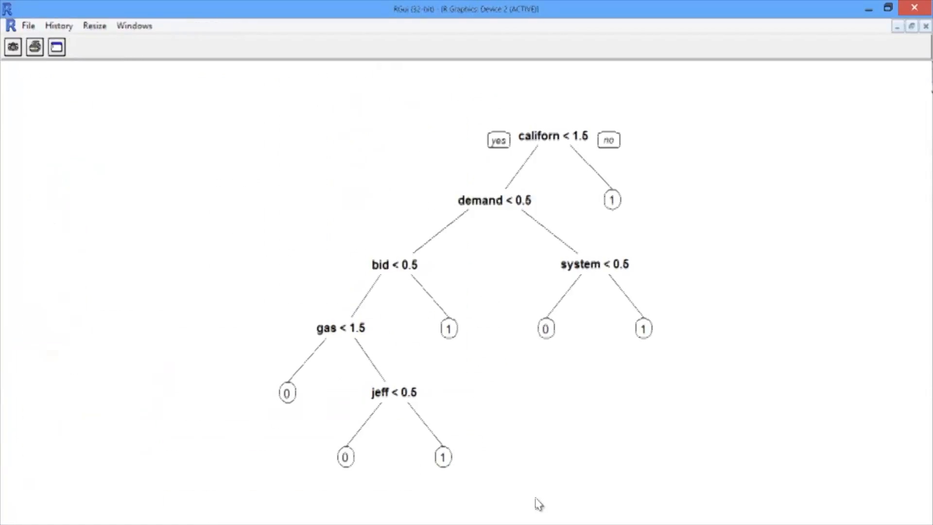